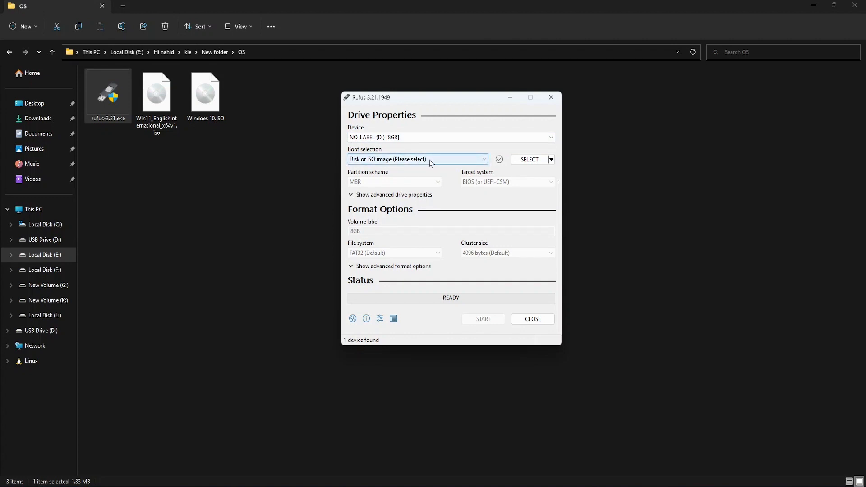
Set the boot selection to a disk or ISO image and load Win11_EnglishInternational_x64v1.iso
left_click(459, 162)
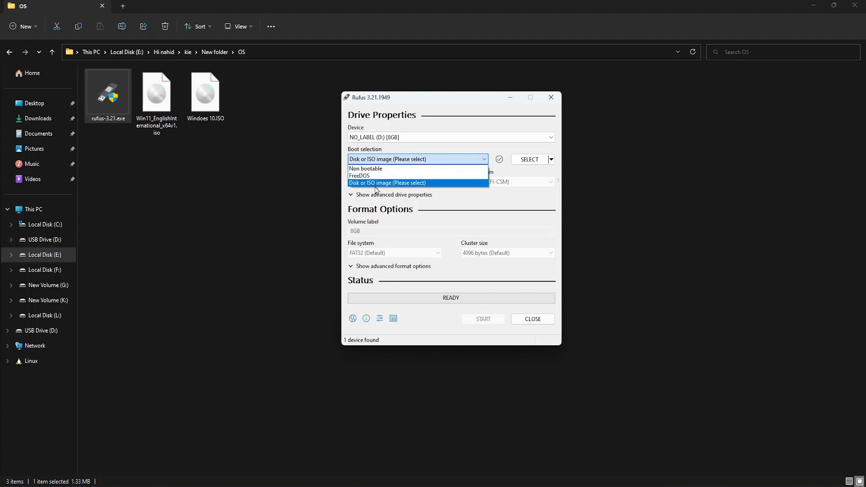
left_click(407, 184)
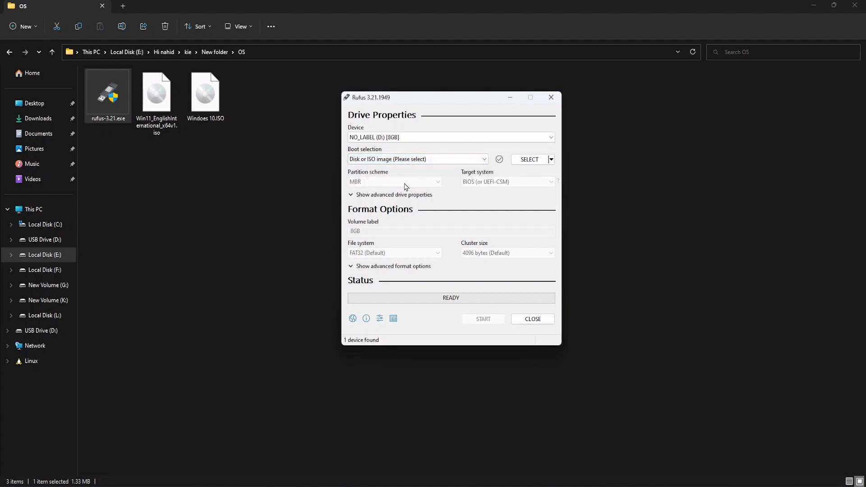
left_click(532, 162)
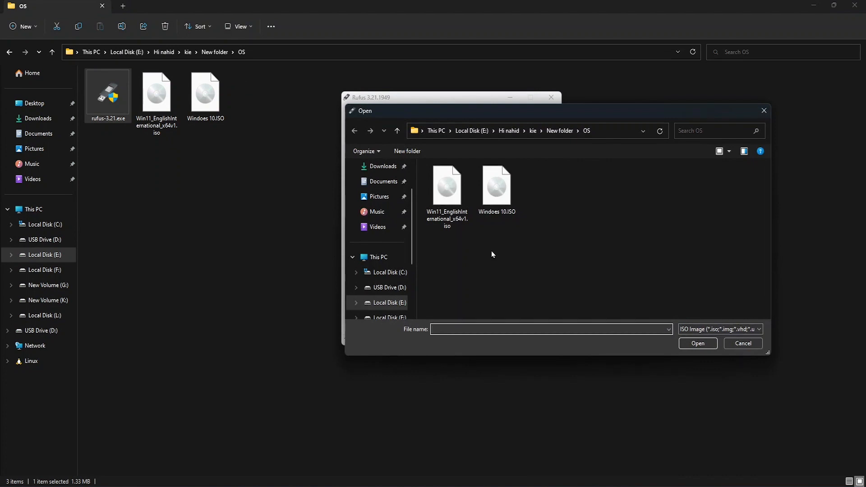
left_click(439, 219)
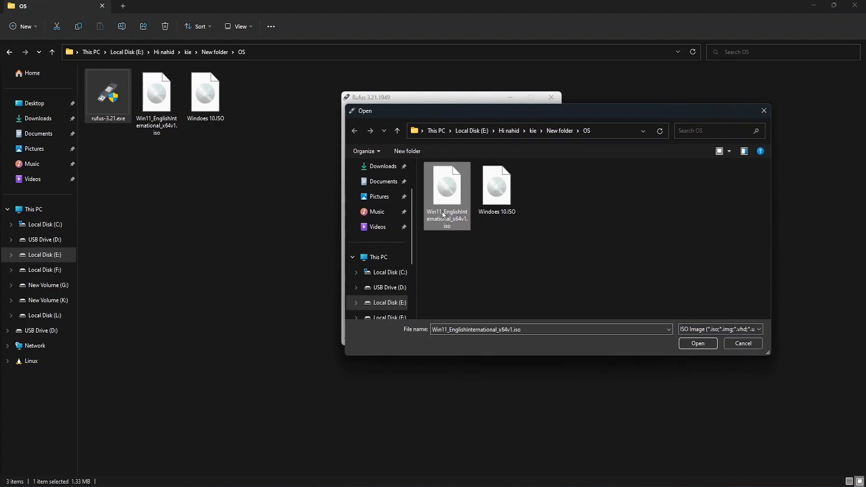
left_click(697, 343)
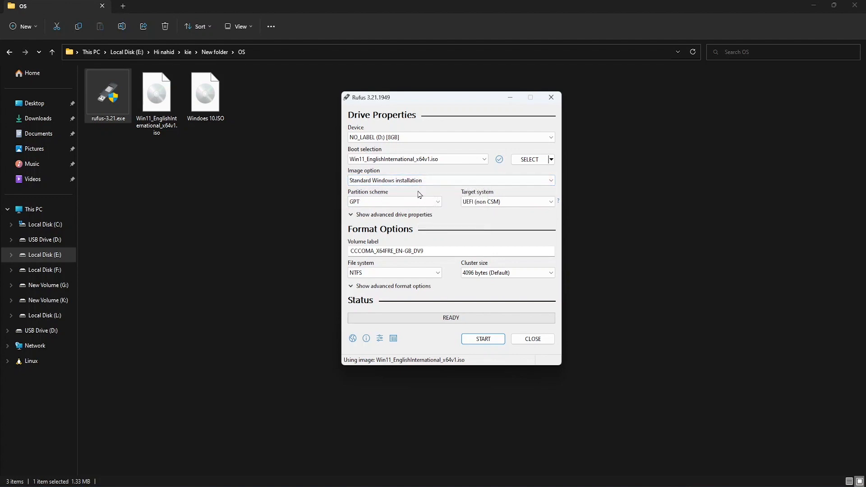
Choose GPT as the partition scheme for the USB drive
left_click(360, 203)
left_click(358, 221)
left_click(360, 204)
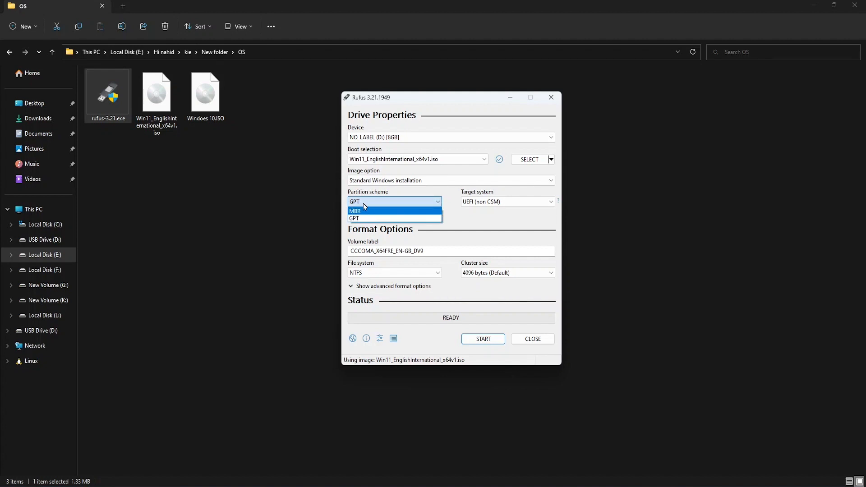
left_click(361, 203)
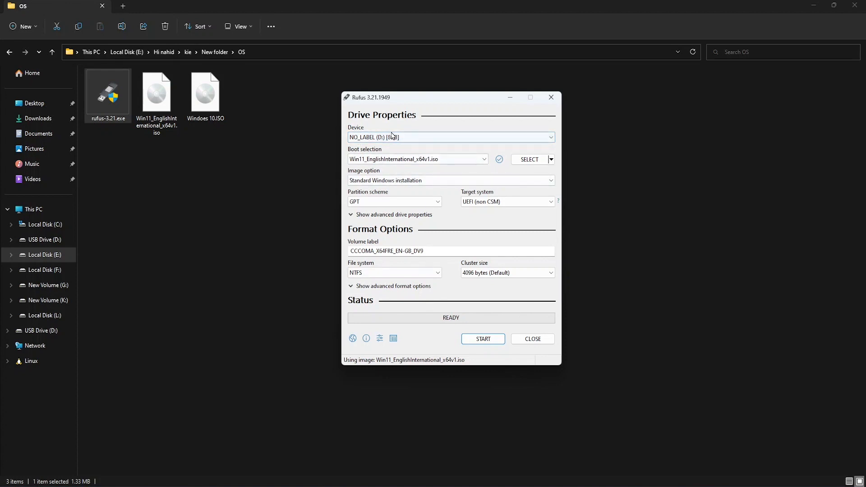
Start writing the USB drive with the 4GB+ RAM, Secure Boot and TPM 2.0 requirement removed and a local account created, and approve erasing the drive
left_click(483, 339)
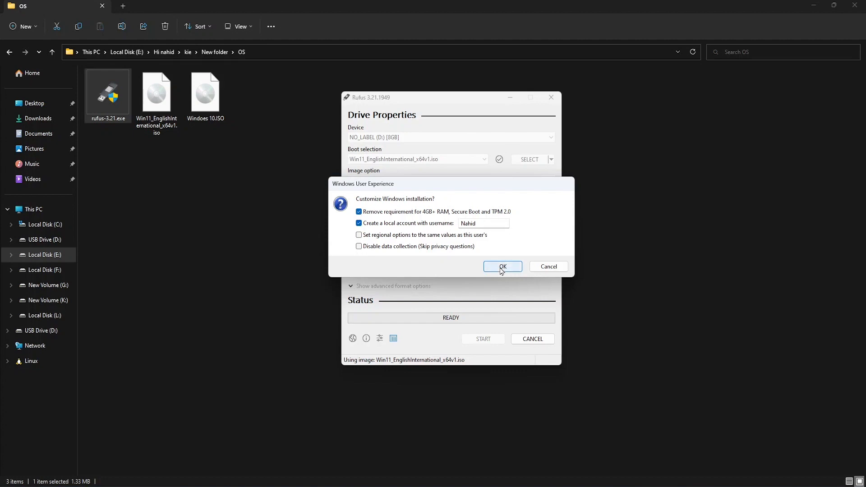
left_click(360, 213)
left_click(503, 267)
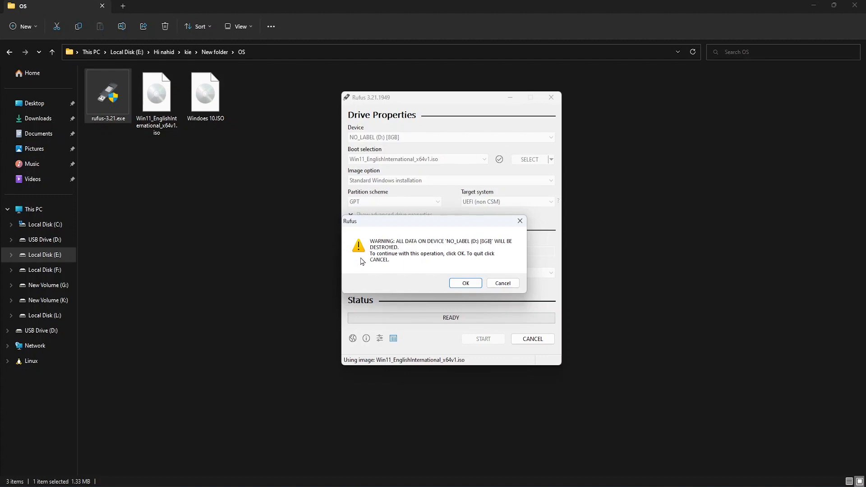
left_click(465, 283)
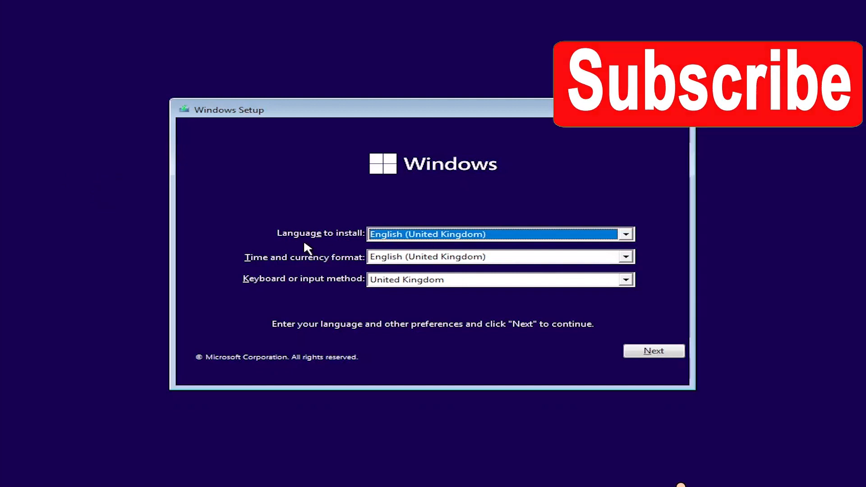
Set the installation language to English (United Kingdom) and the time and currency format to English (United States), and continue
left_click(627, 235)
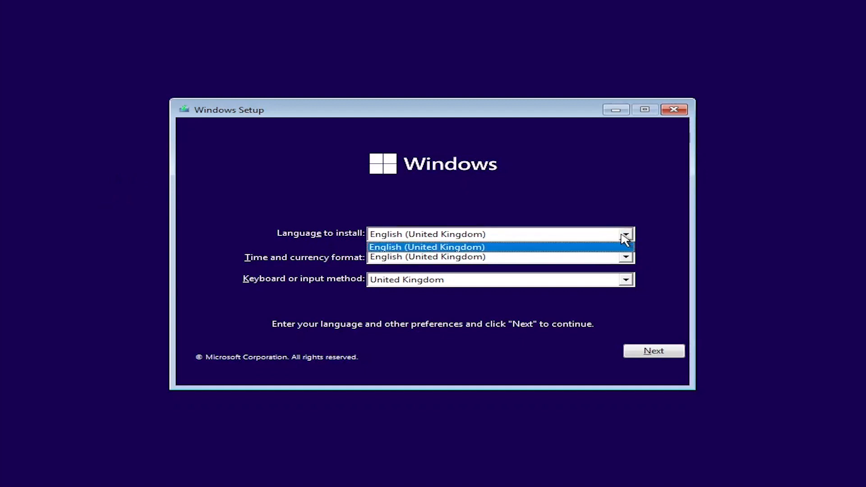
left_click(415, 256)
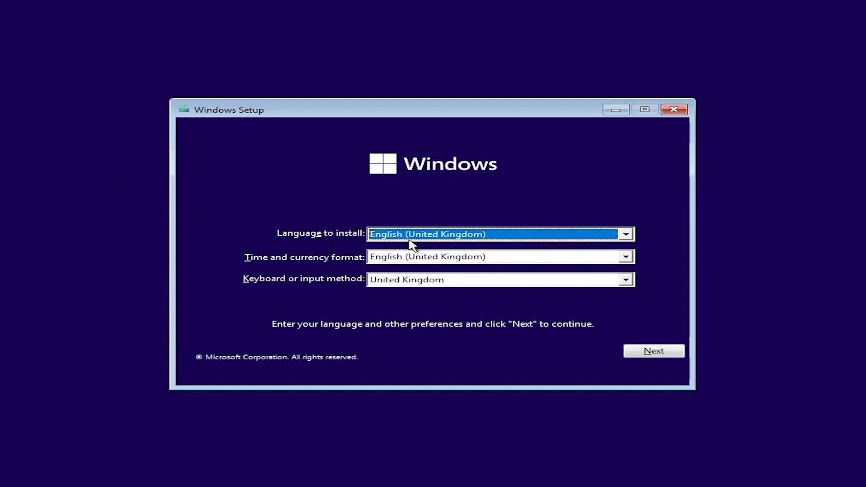
left_click(627, 257)
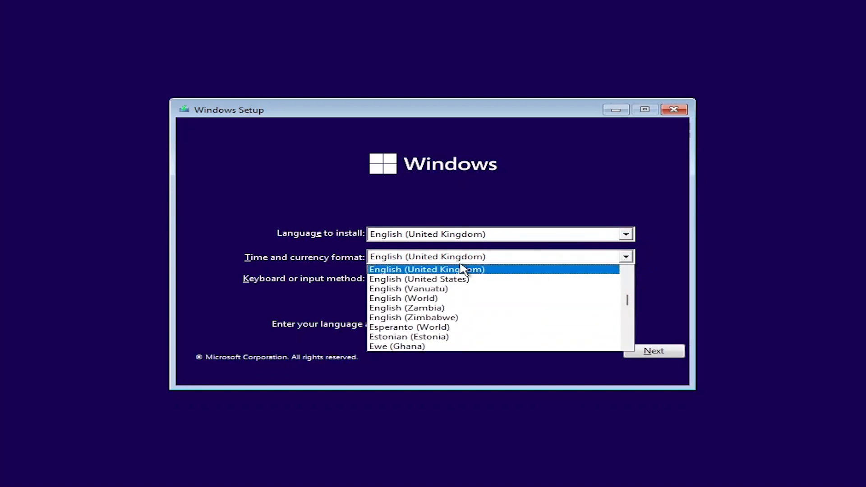
scroll(450, 265, "up", 3)
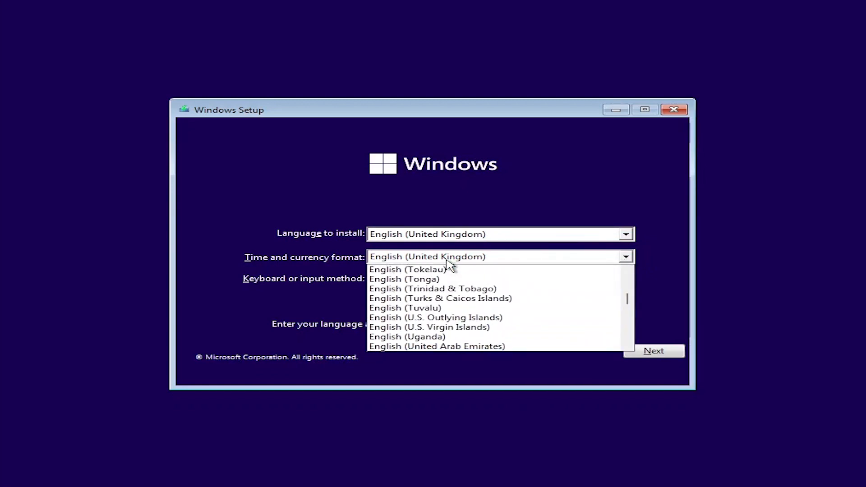
scroll(452, 279, "down", 1)
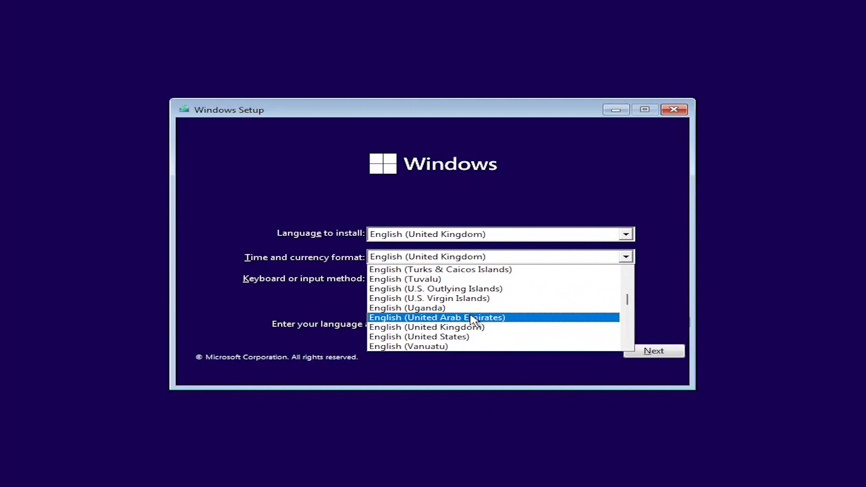
scroll(471, 320, "down", 2)
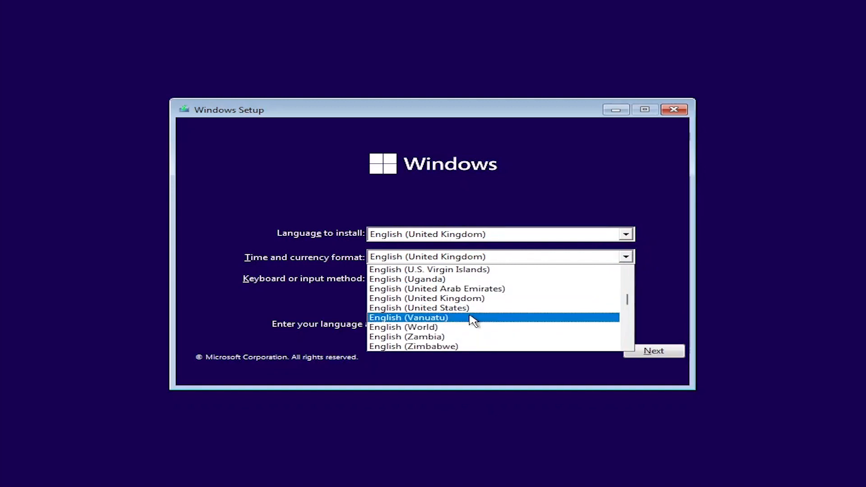
scroll(473, 320, "down", 4)
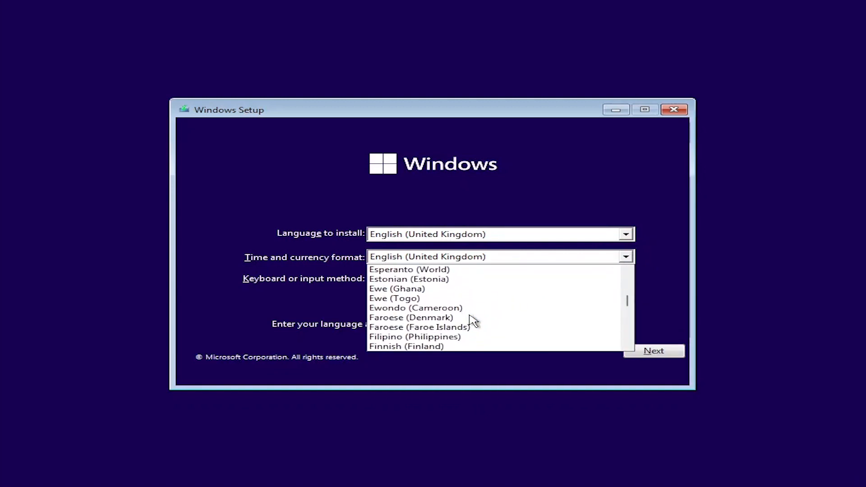
scroll(470, 316, "down", 2)
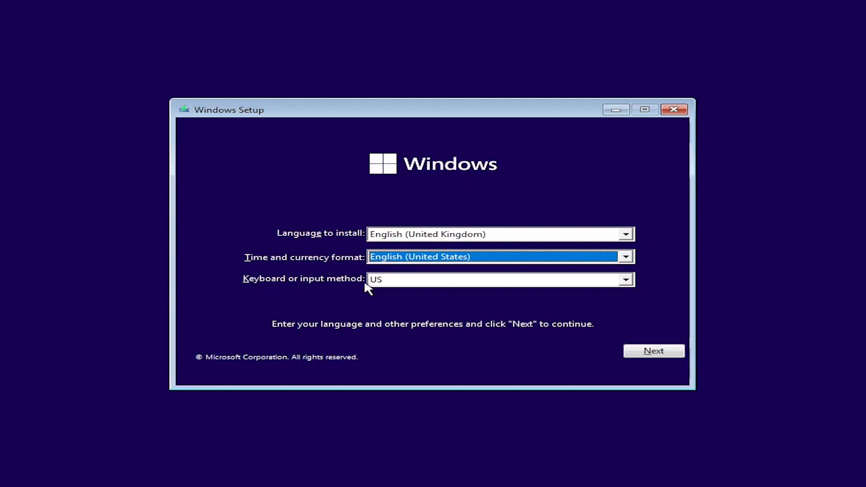
left_click(655, 352)
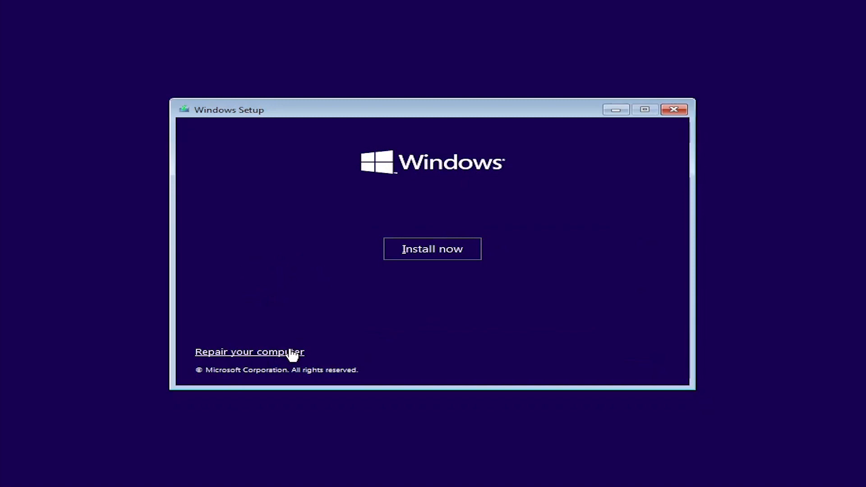
Start the installation without a product key and choose the Windows 11 Pro edition
left_click(424, 256)
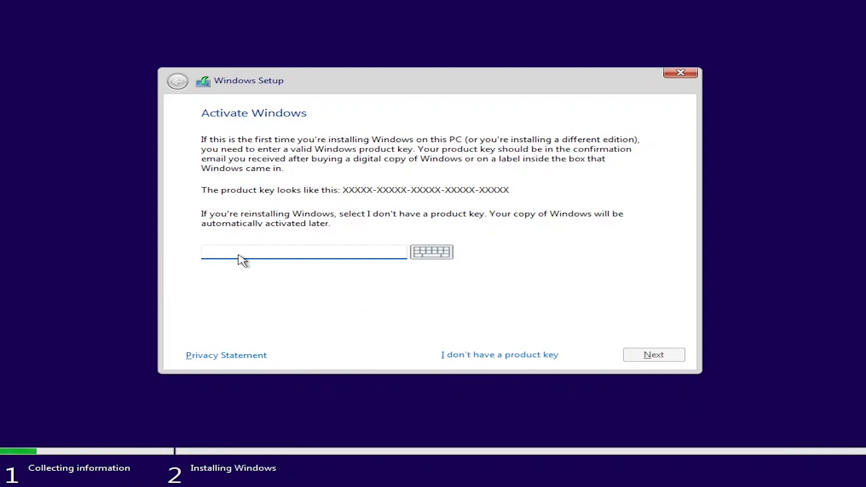
left_click(472, 356)
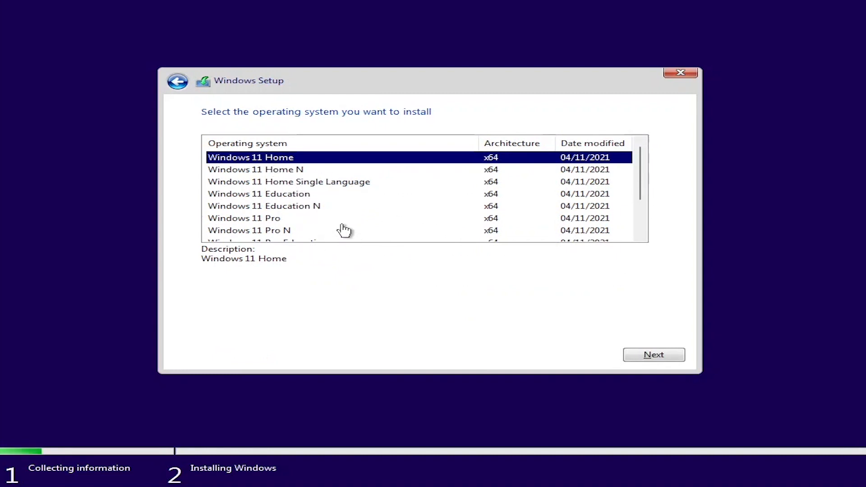
left_click(262, 220)
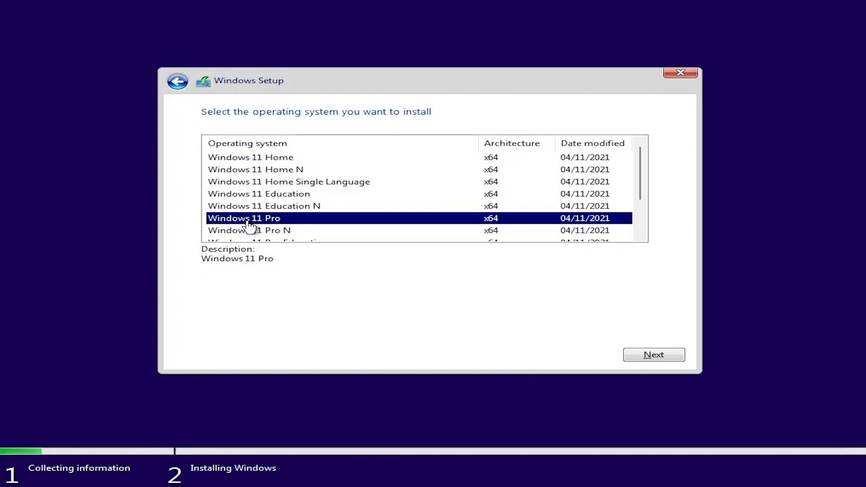
left_click(656, 356)
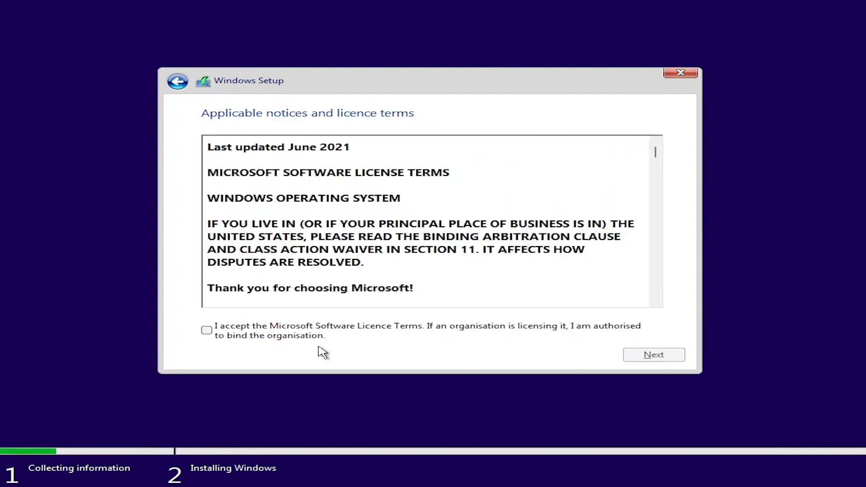
Accept the Microsoft licence terms and choose the custom installation of Windows only
left_click(216, 337)
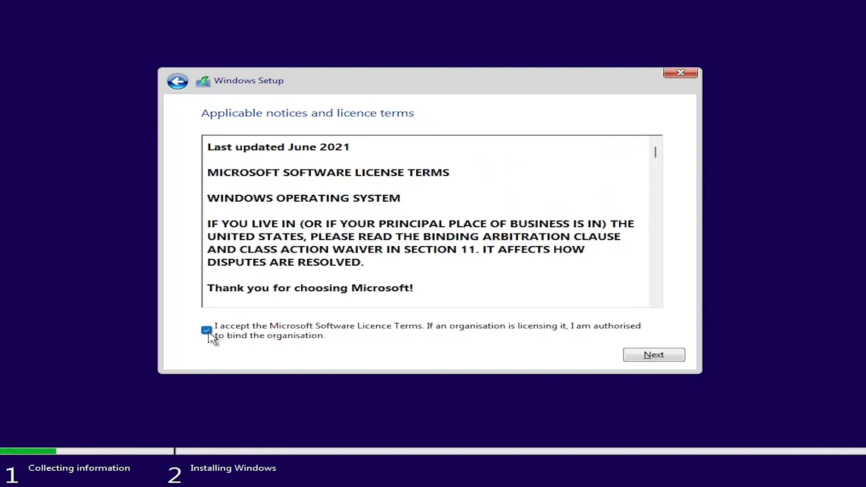
left_click(654, 357)
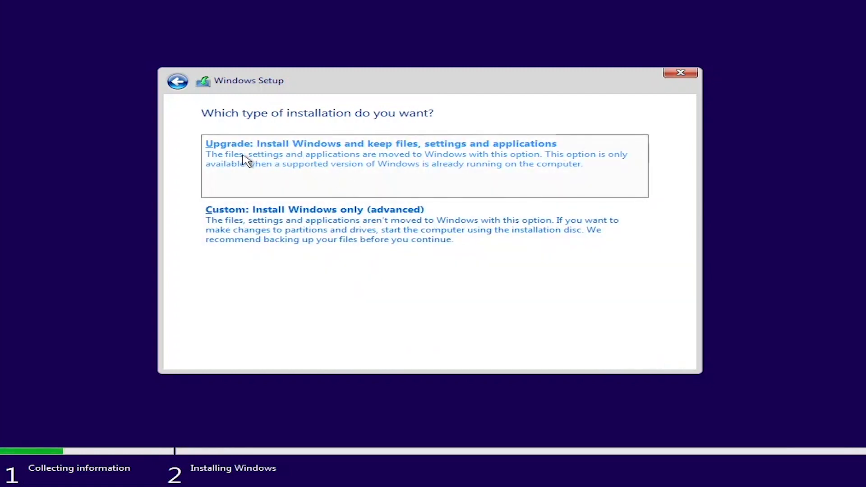
left_click(268, 228)
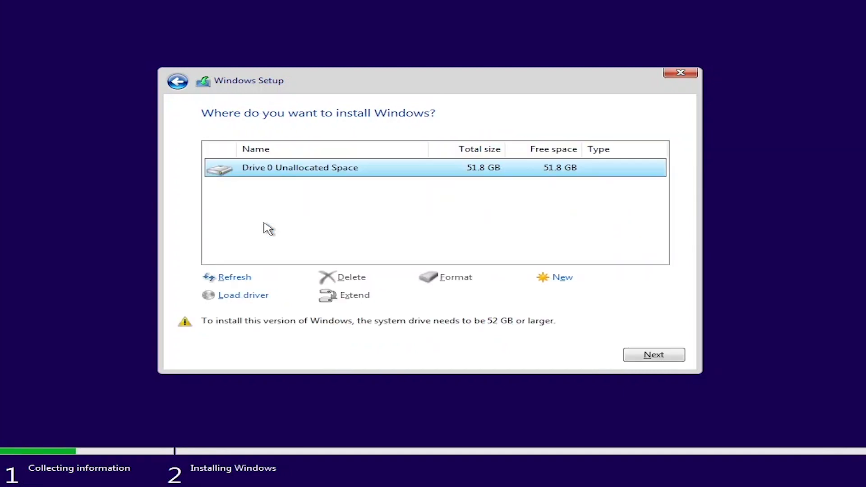
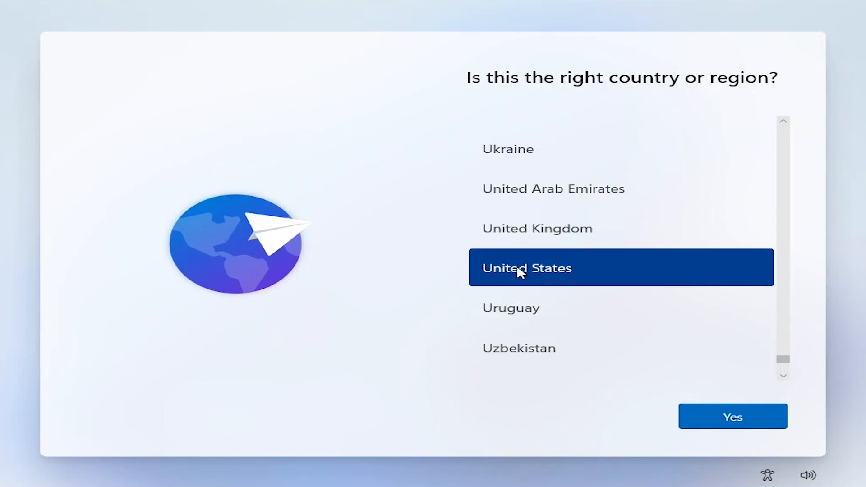
Confirm United States as the region and choose the United States-International keyboard layout without adding a second layout
left_click(729, 426)
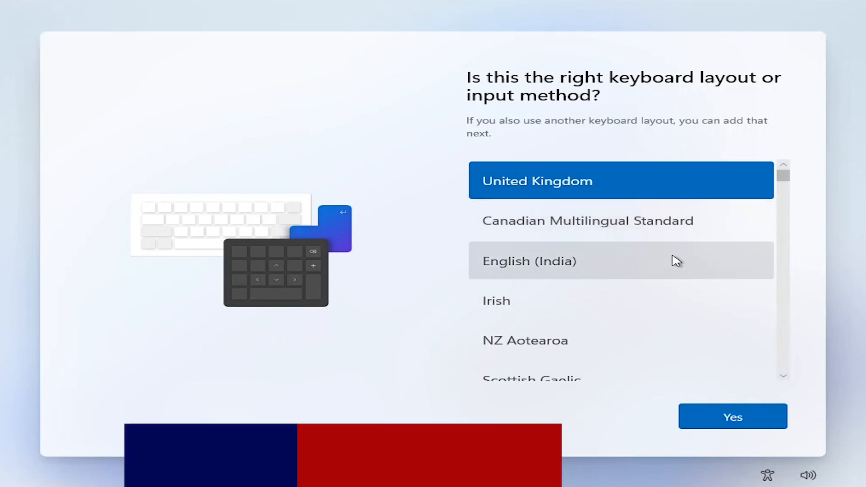
scroll(648, 299, "down", 1)
scroll(648, 299, "down", 3)
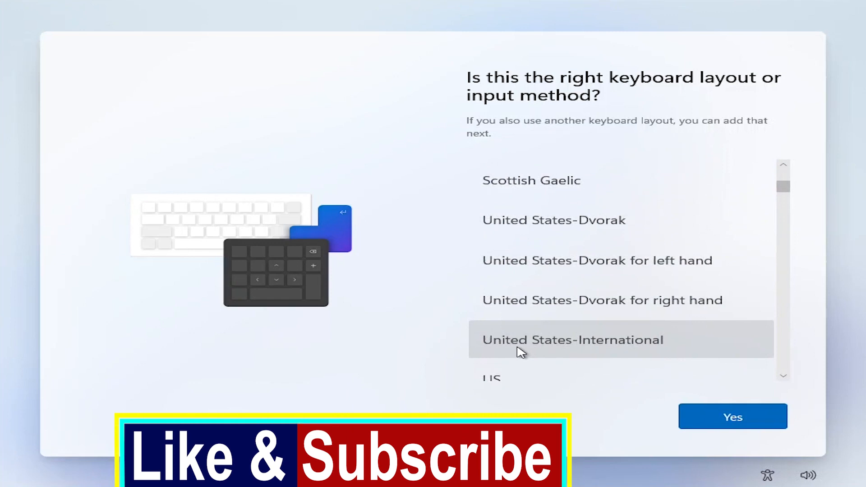
left_click(601, 346)
left_click(707, 411)
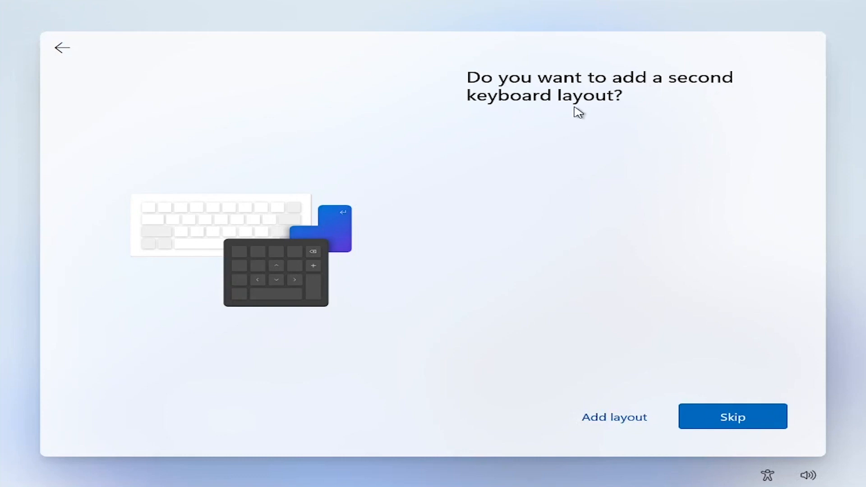
left_click(727, 415)
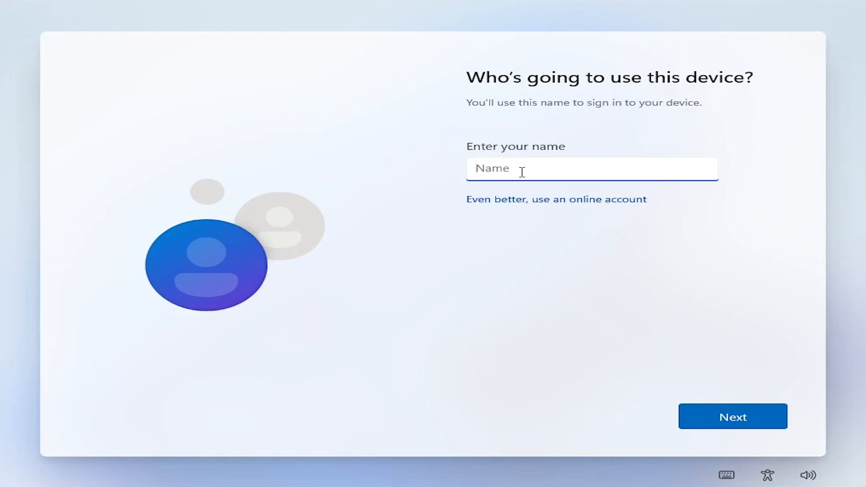
Enter the user's name for the local account and continue with the password left blank
type("Nahid Tech Tips")
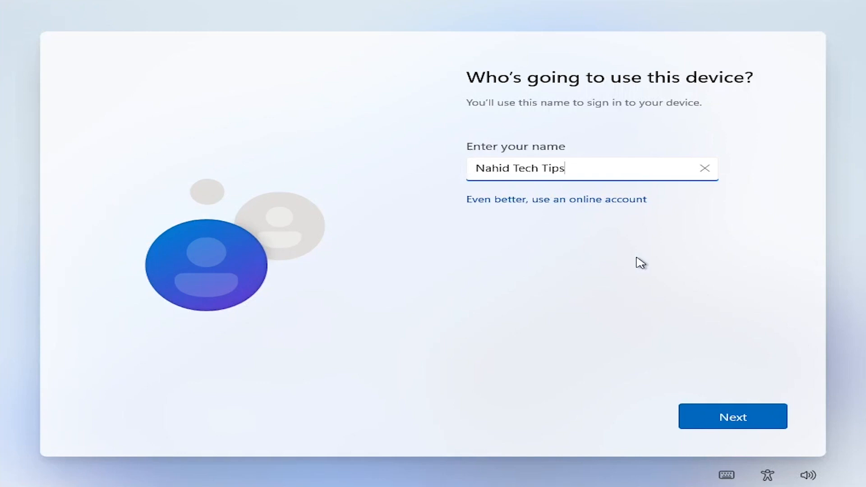
left_click(706, 428)
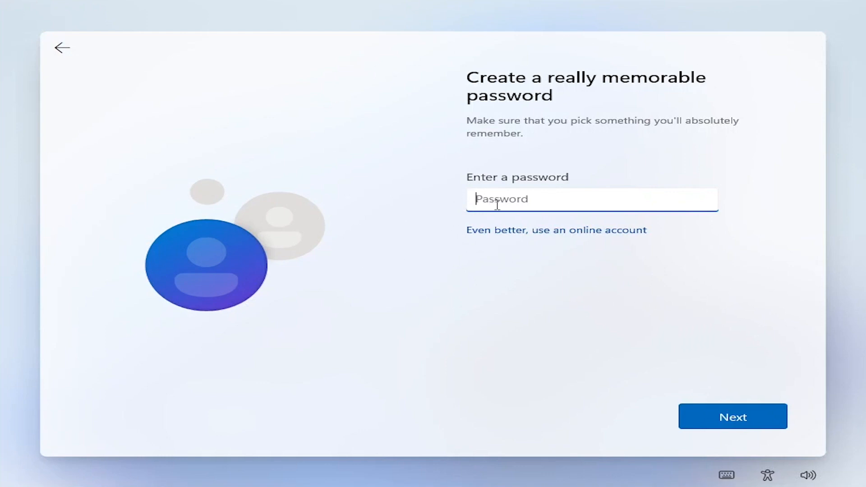
left_click(734, 426)
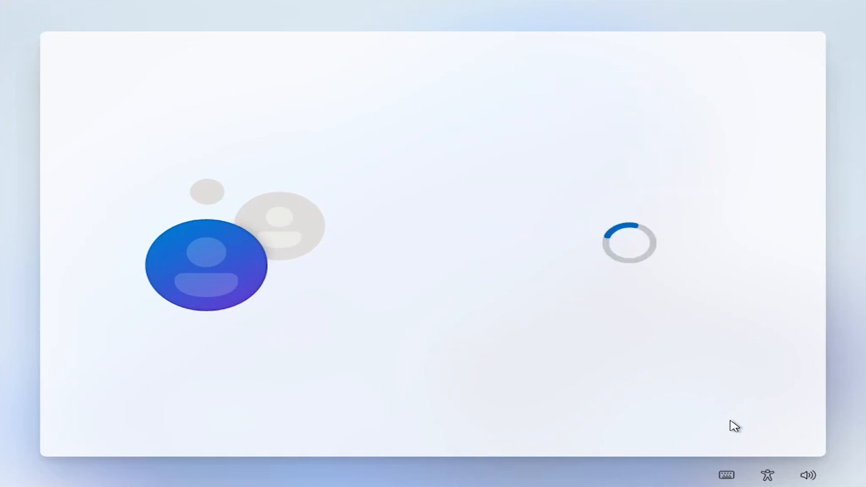
Review and accept the default privacy settings, and close the Start menu on the new desktop
scroll(595, 273, "down", 3)
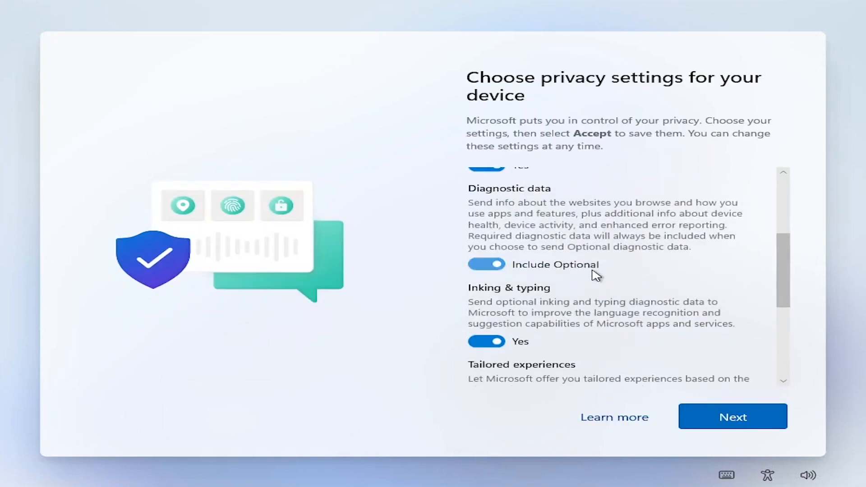
scroll(597, 278, "down", 4)
left_click(732, 419)
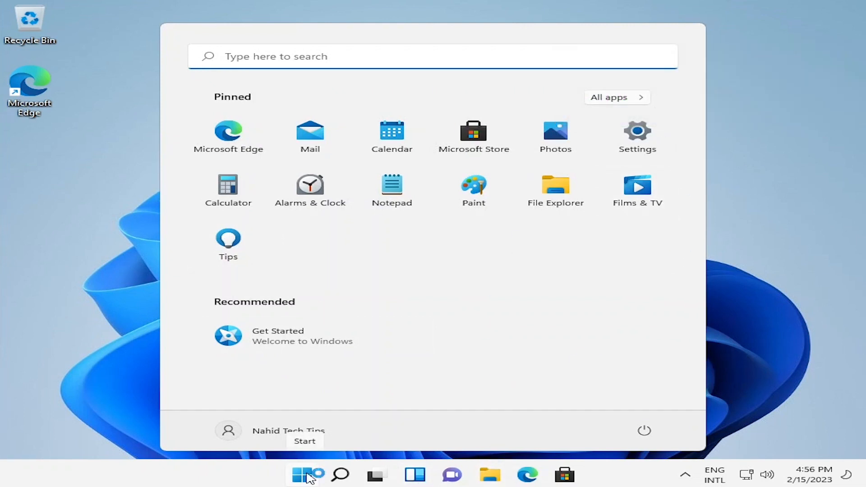
left_click(308, 474)
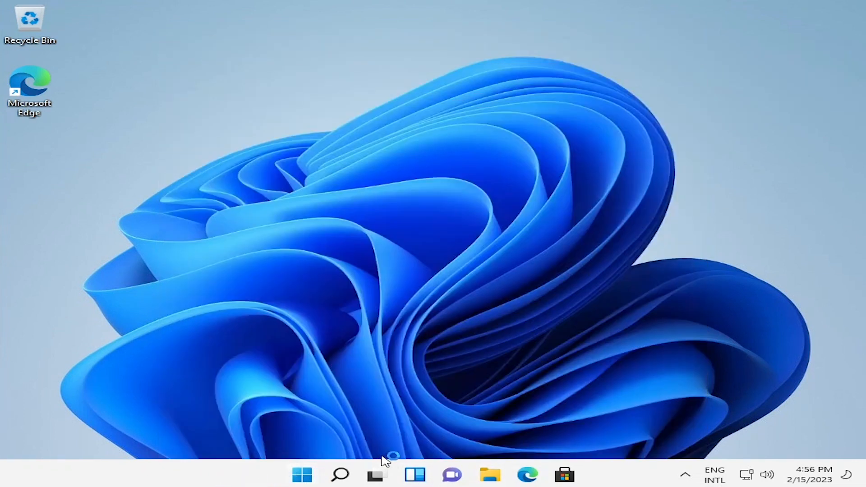